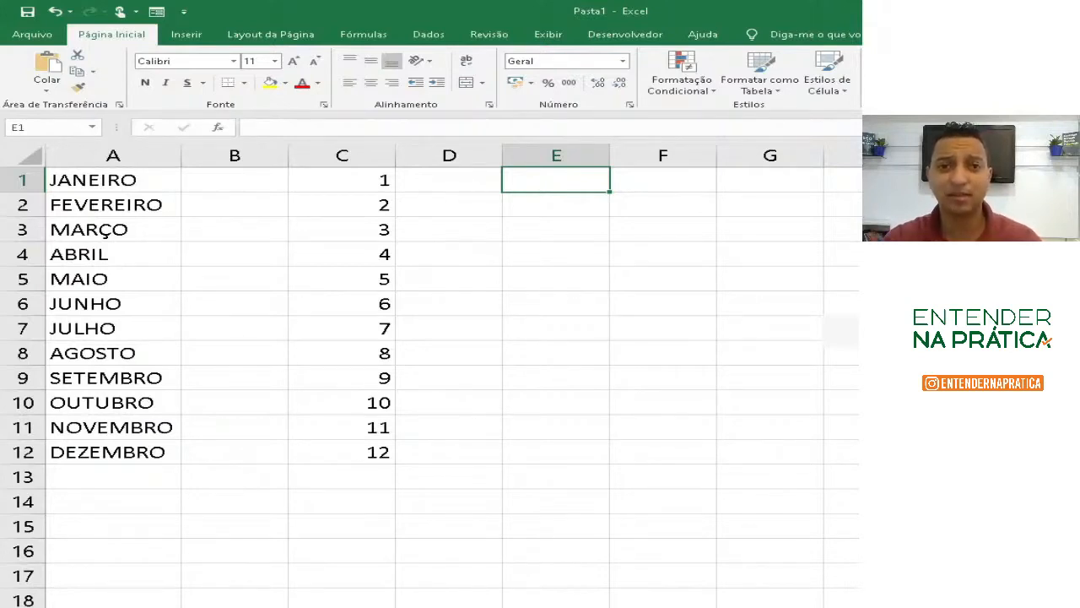
# - Enter the value 8 in cell D1
pyautogui.click(437, 184)
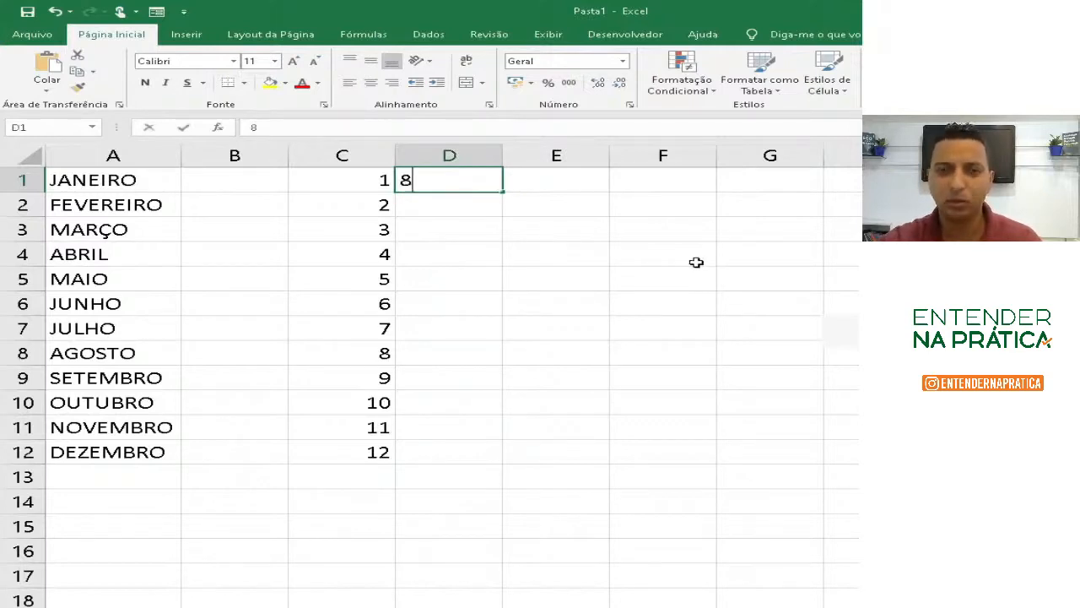
pyautogui.write('8')
pyautogui.press('Return')
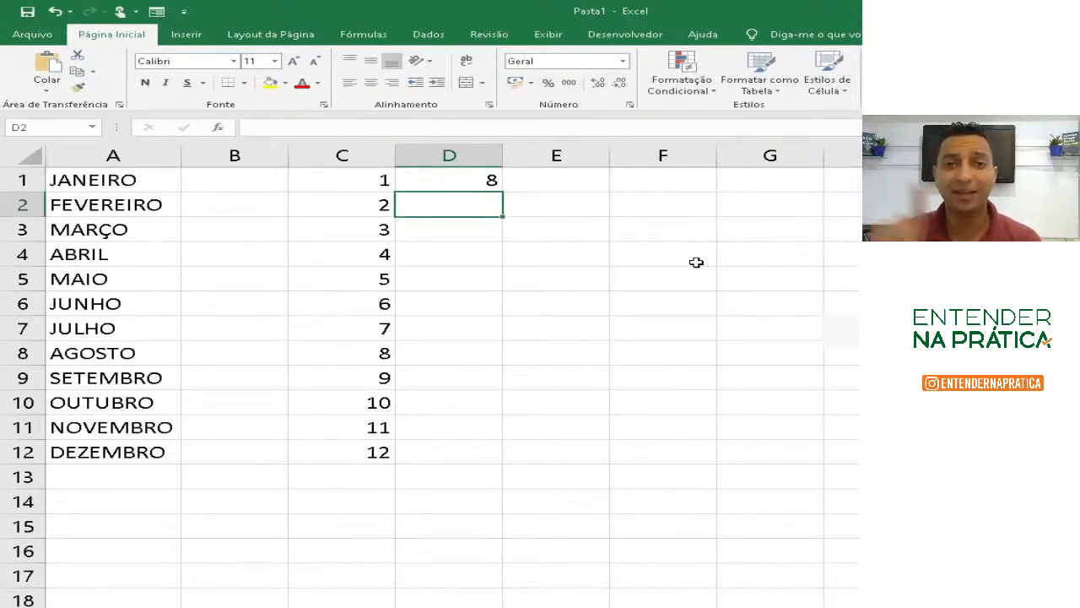
pyautogui.click(348, 180)
pyautogui.moveTo(347, 202); pyautogui.dragTo(335, 448)
pyautogui.moveTo(354, 177); pyautogui.dragTo(337, 453)
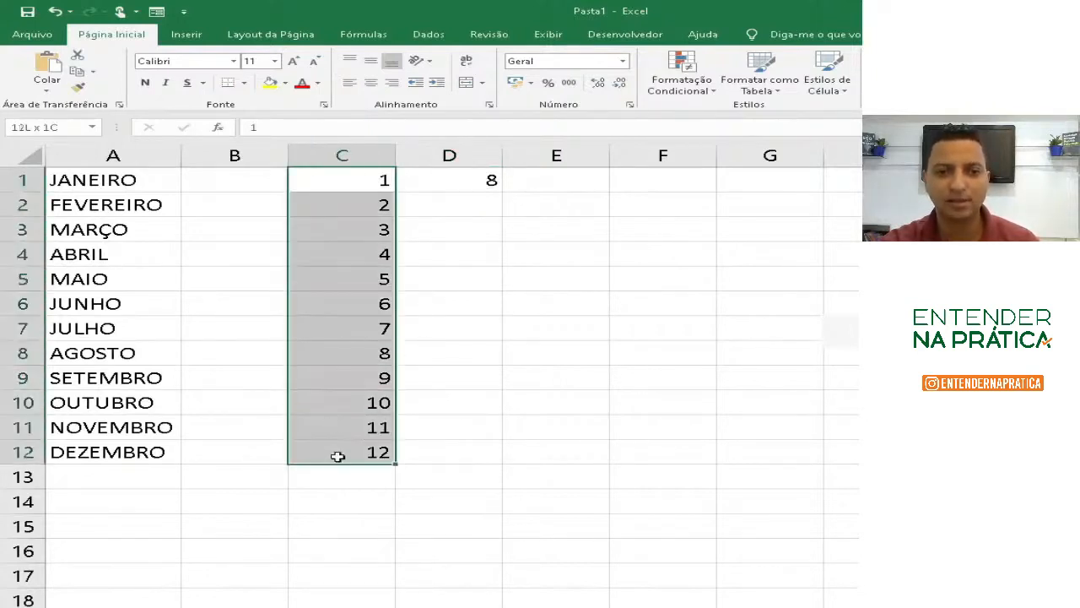
pyautogui.click(467, 175)
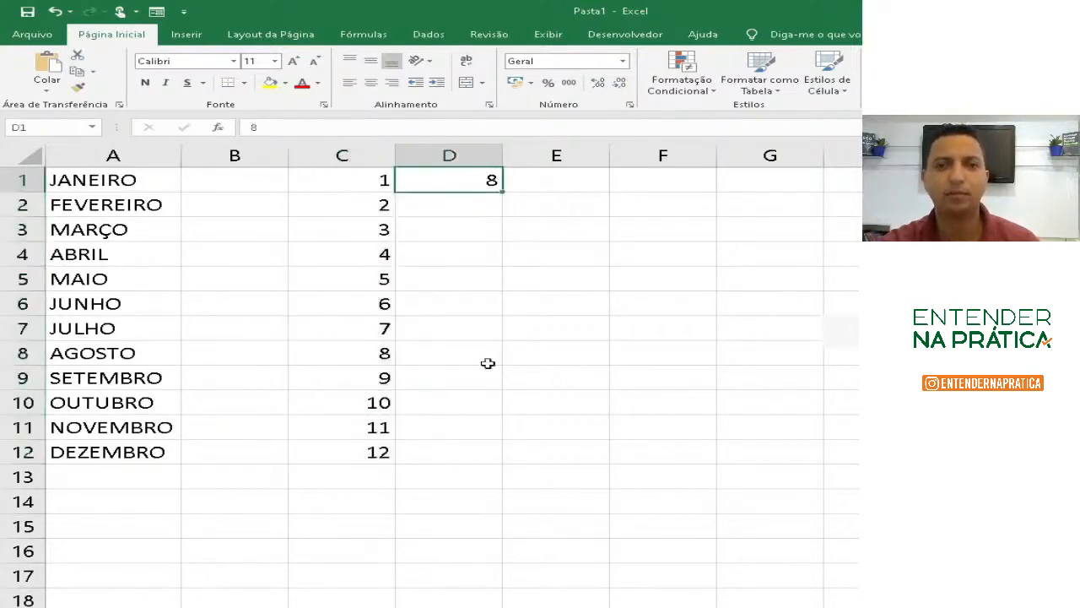
# - Enter the formula =C1*D1 in cell E1 and fill it down through E12
pyautogui.click(525, 181)
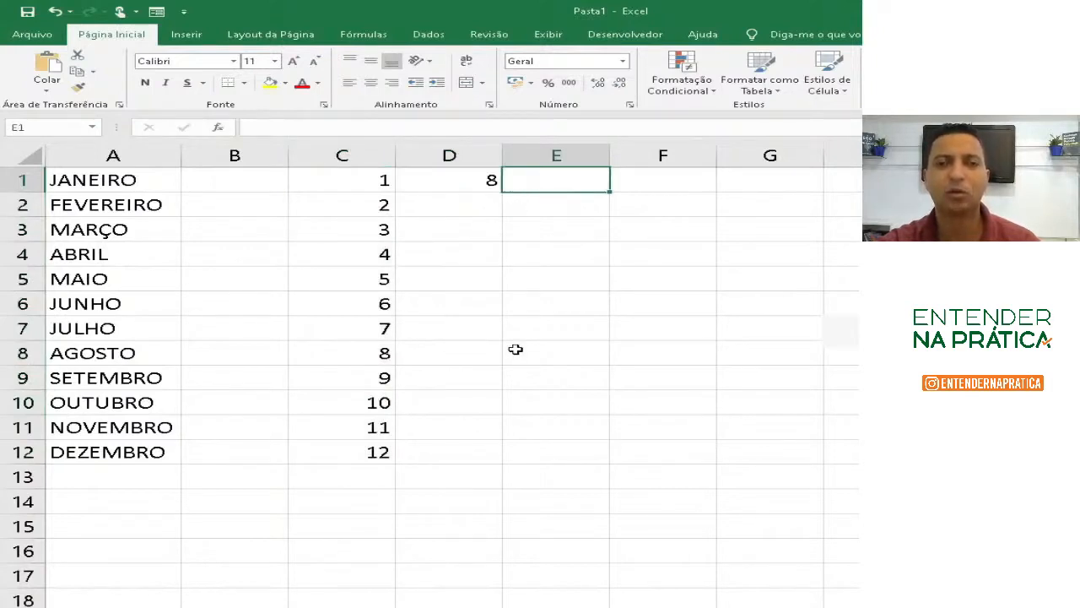
pyautogui.write('=')
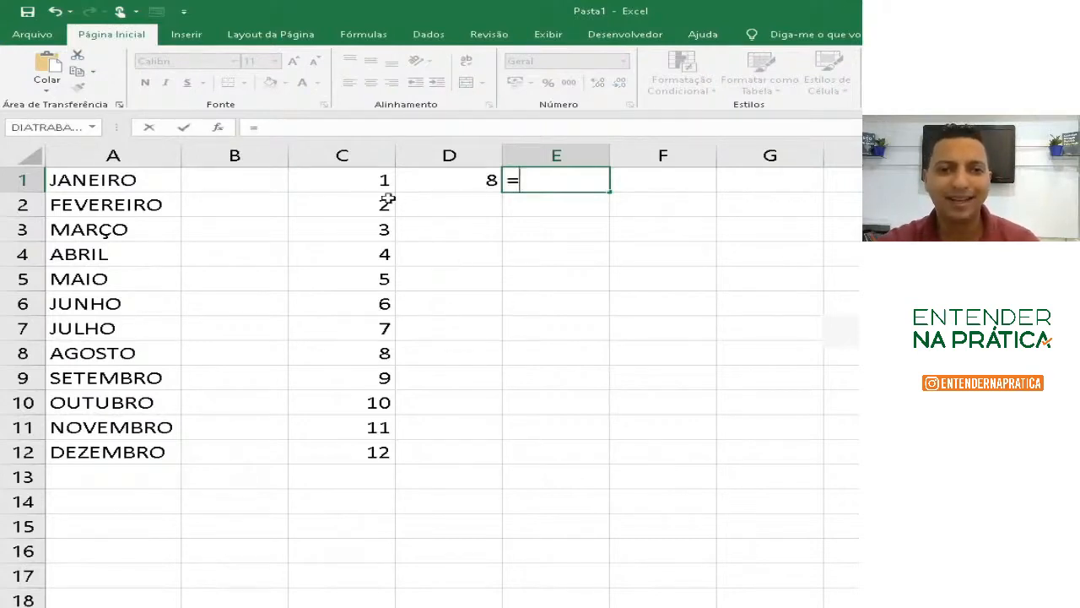
pyautogui.click(347, 179)
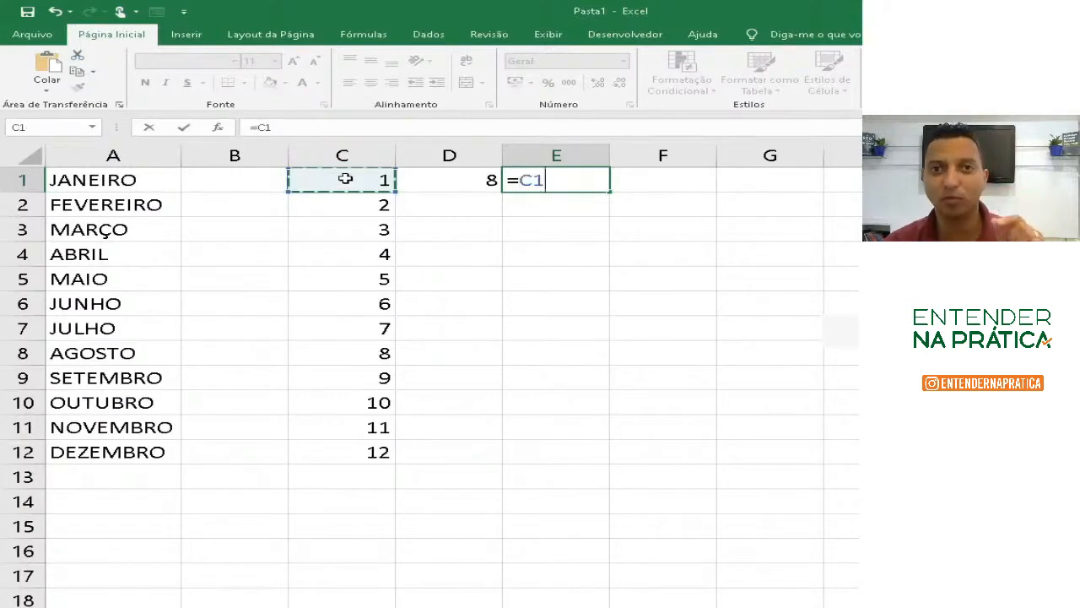
pyautogui.write('*')
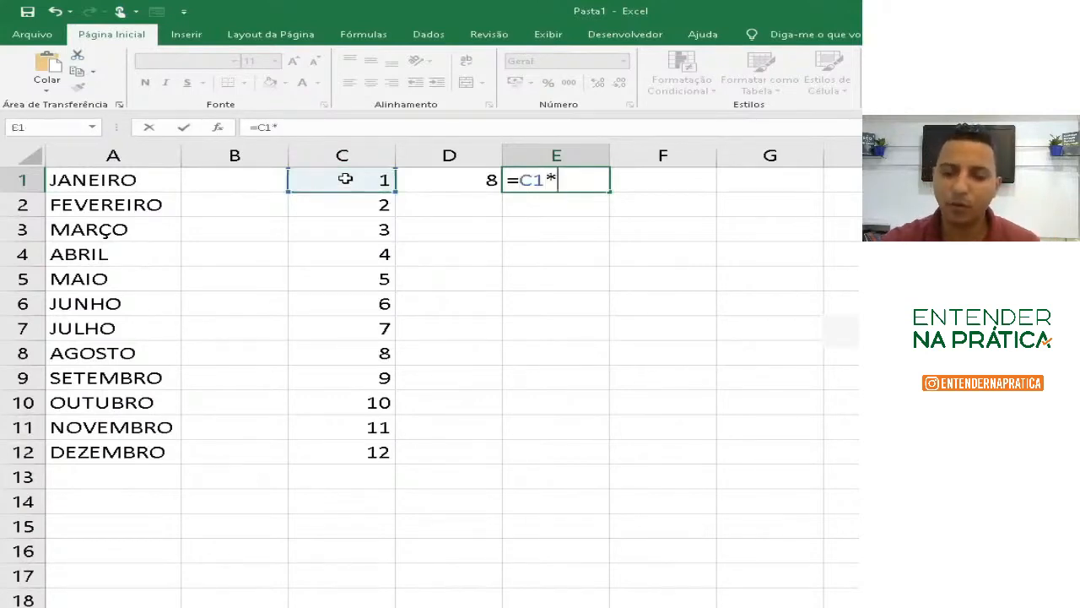
pyautogui.click(444, 182)
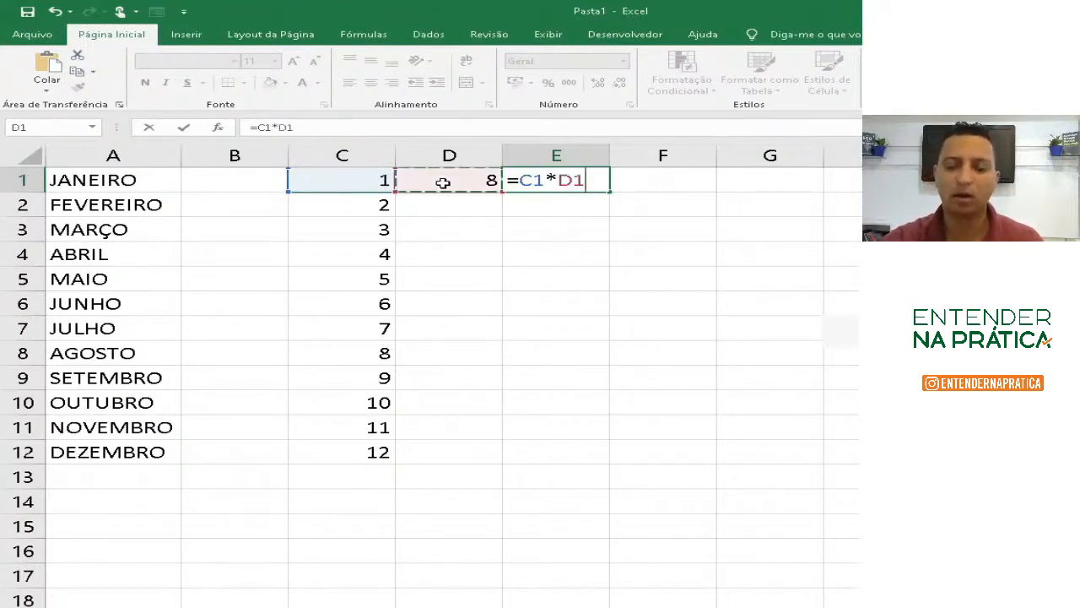
pyautogui.press('Return')
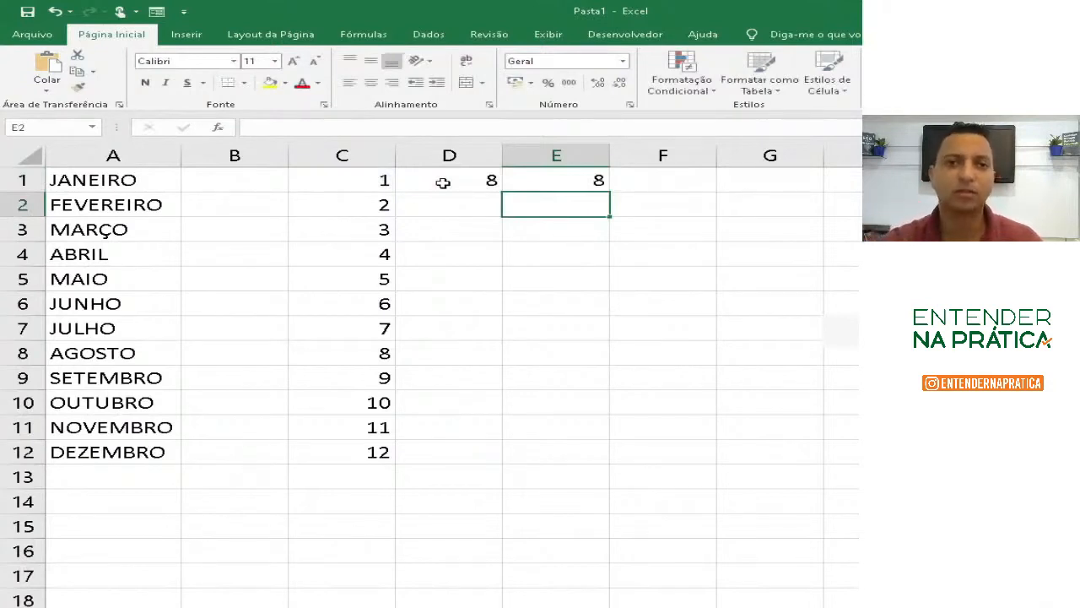
pyautogui.click(576, 182)
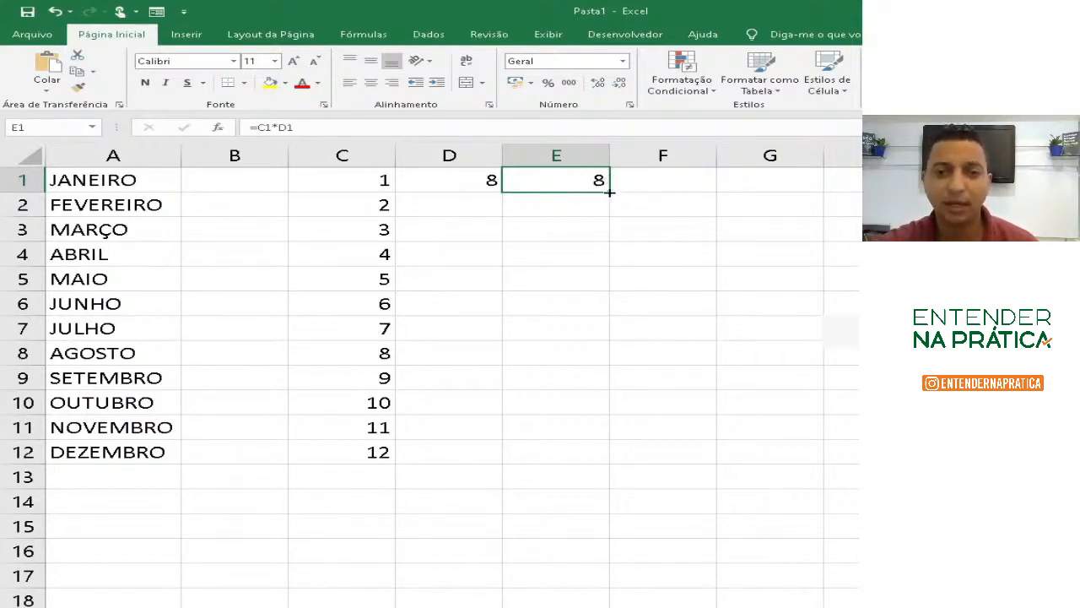
pyautogui.moveTo(610, 193); pyautogui.dragTo(613, 460)
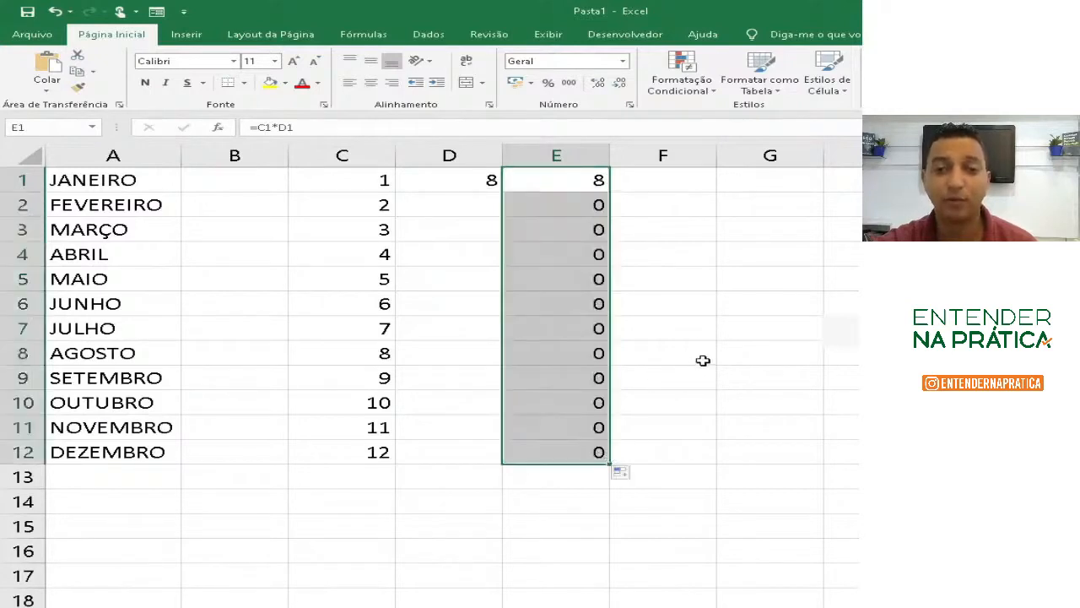
# - Compare the results in E1 and E2:E12 and inspect the cell references in E1's formula
pyautogui.click(572, 182)
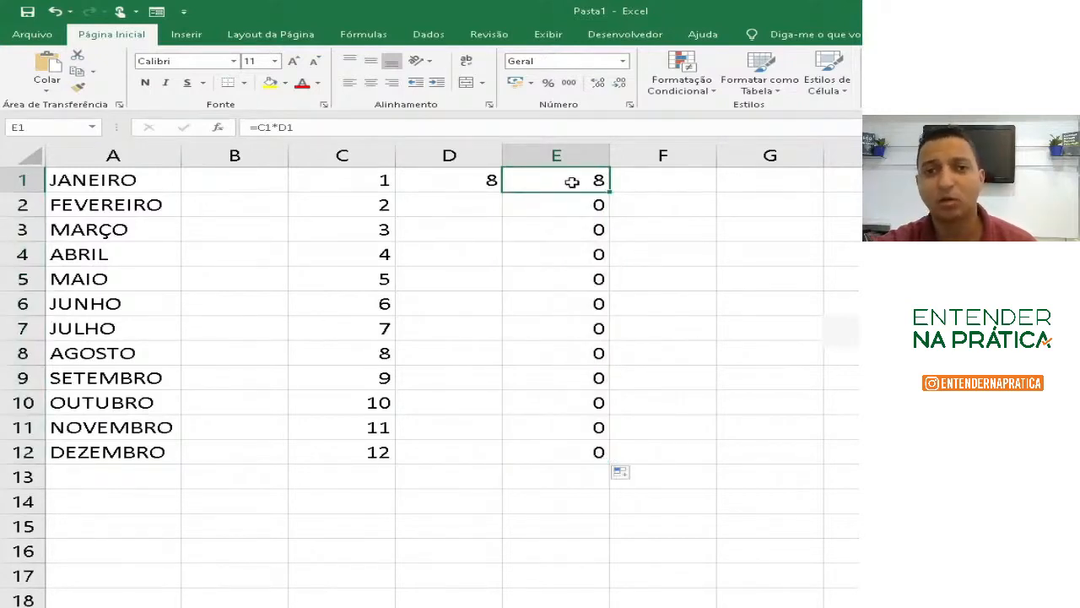
pyautogui.moveTo(568, 205); pyautogui.dragTo(582, 450)
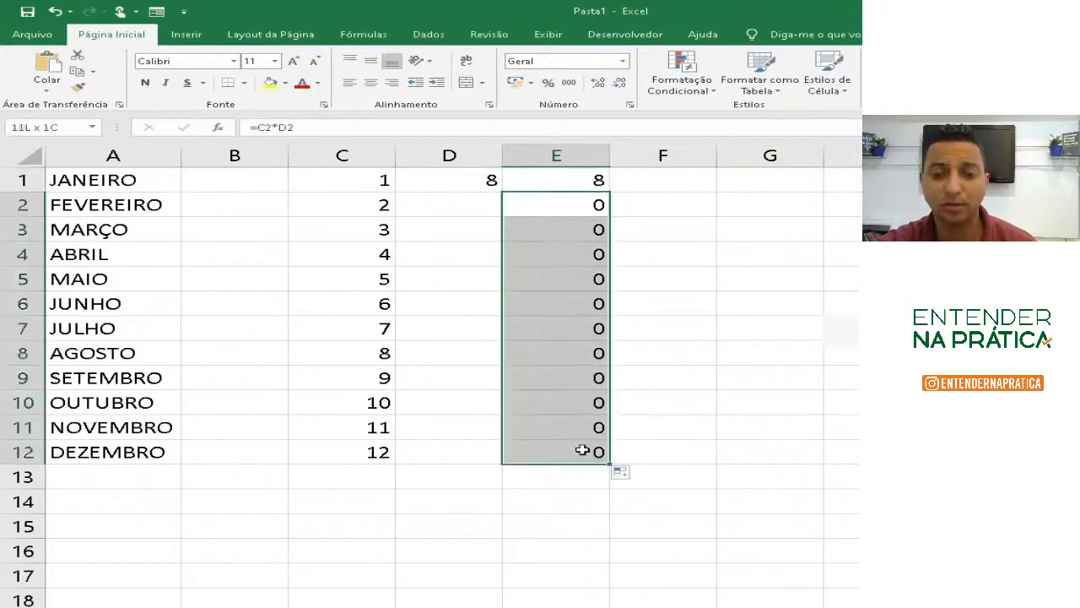
pyautogui.click(578, 181)
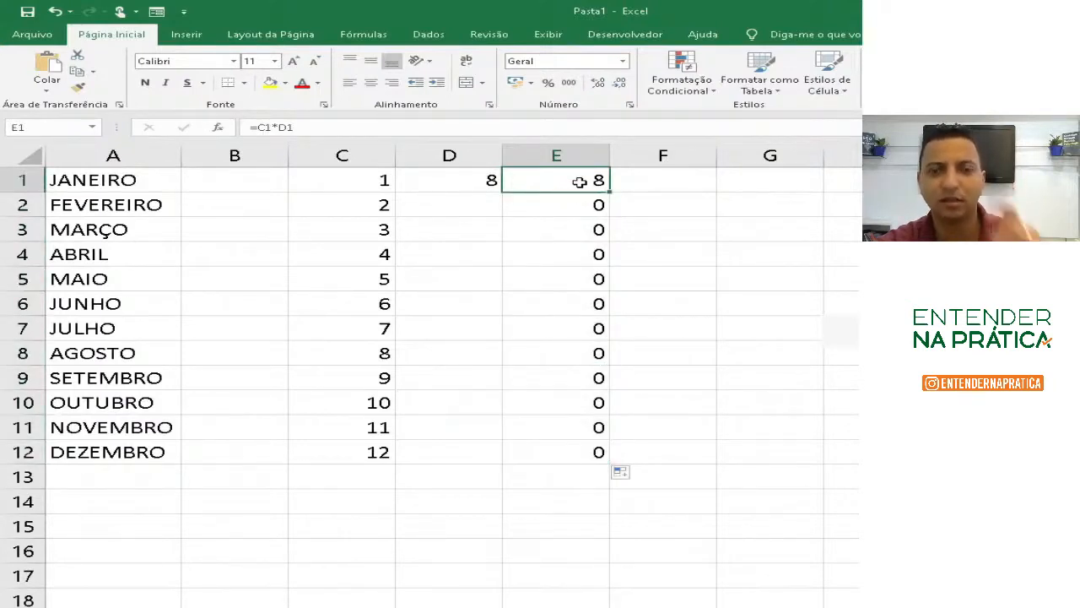
pyautogui.doubleClick(585, 181)
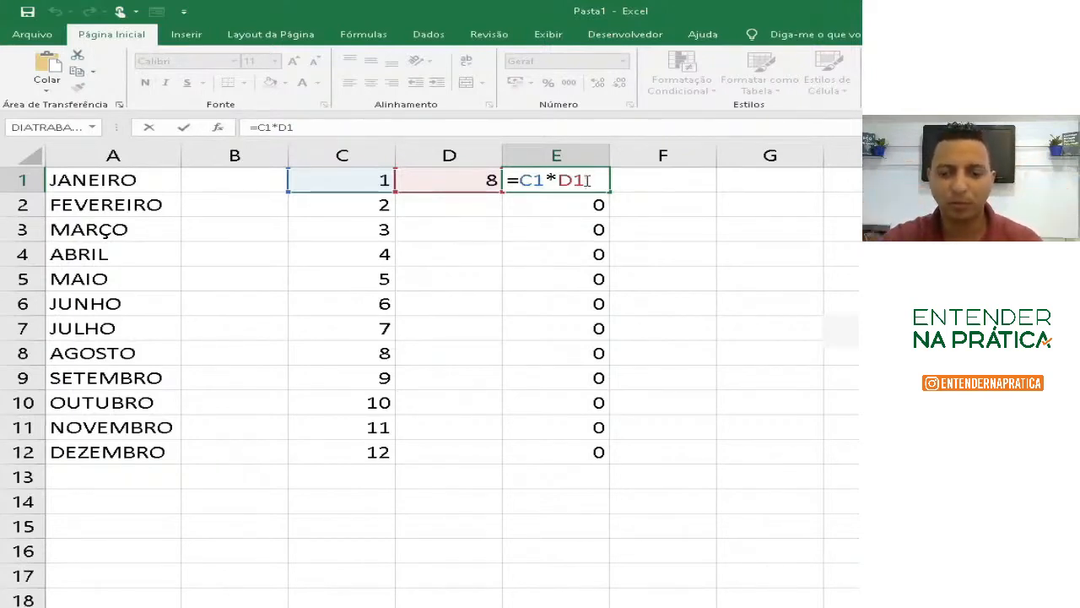
pyautogui.press('Return')
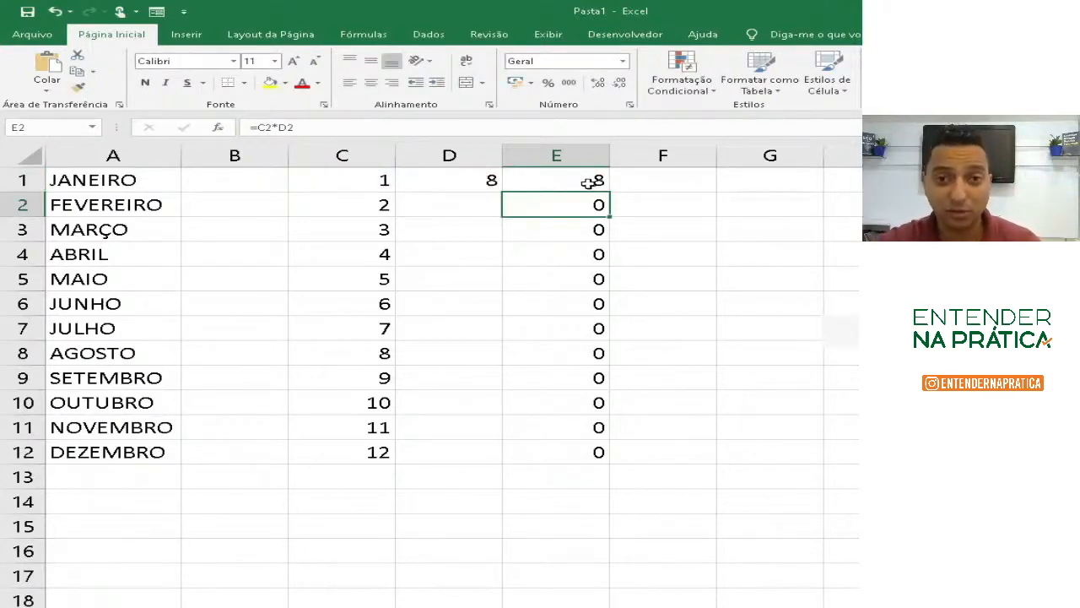
# - Inspect the filled formulas one by one from E2 to E12 to see which cells each one references
pyautogui.doubleClick(583, 203)
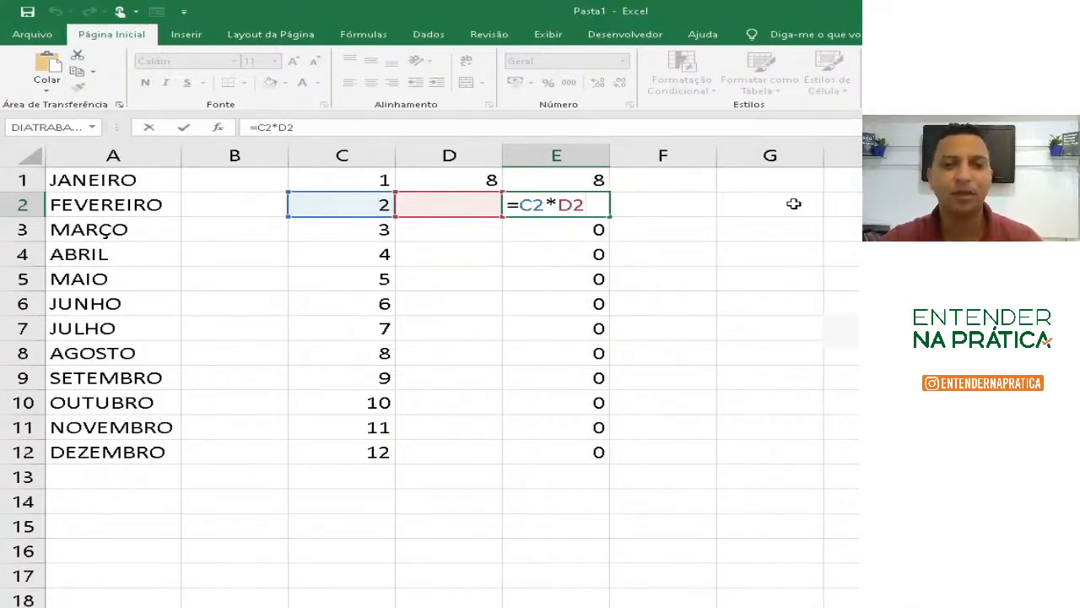
pyautogui.press('Return')
pyautogui.press('F2')
pyautogui.press('Return')
pyautogui.press('F2')
pyautogui.press('Return')
pyautogui.press('F2')
pyautogui.press('Return')
pyautogui.press('F2')
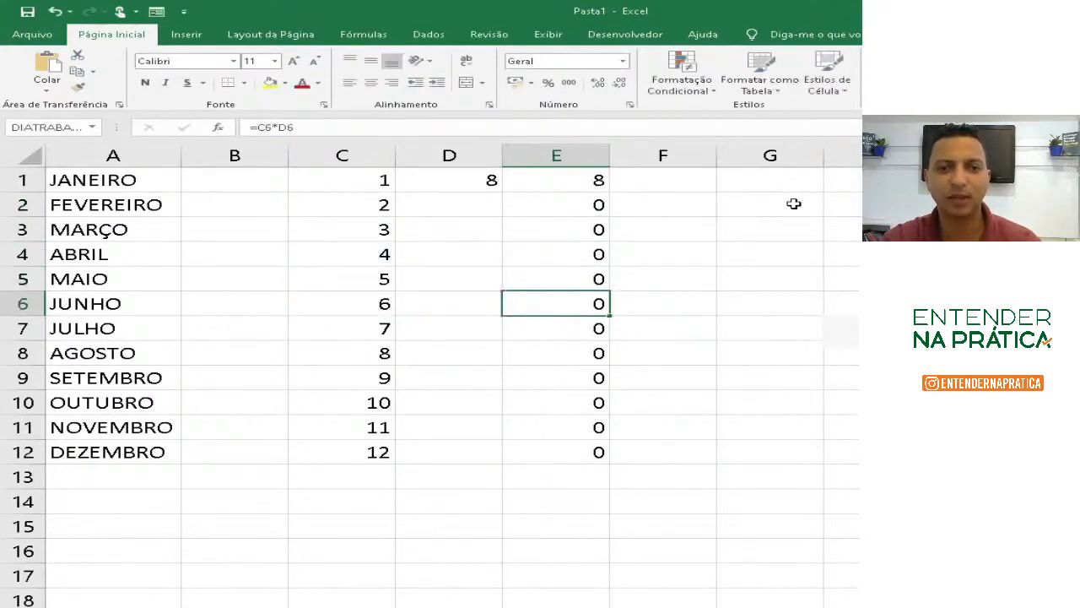
pyautogui.press('Return')
pyautogui.press('F2')
pyautogui.press('Return')
pyautogui.press('F2')
pyautogui.press('Return')
pyautogui.press('F2')
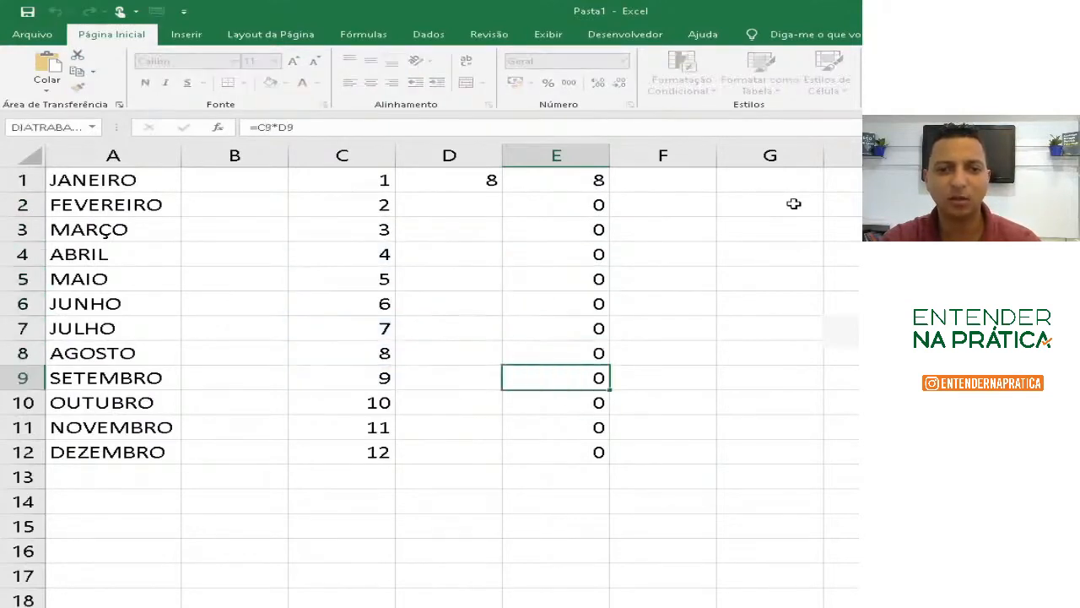
pyautogui.press('Return')
pyautogui.press('F2')
pyautogui.press('Return')
pyautogui.press('F2')
pyautogui.press('Return')
pyautogui.press('F2')
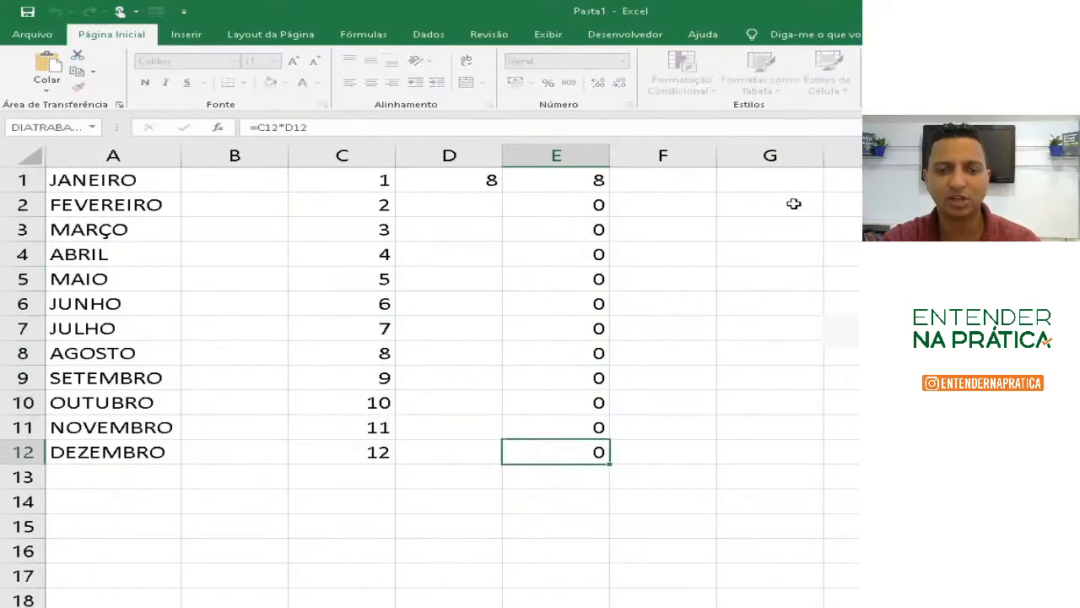
pyautogui.press('Return')
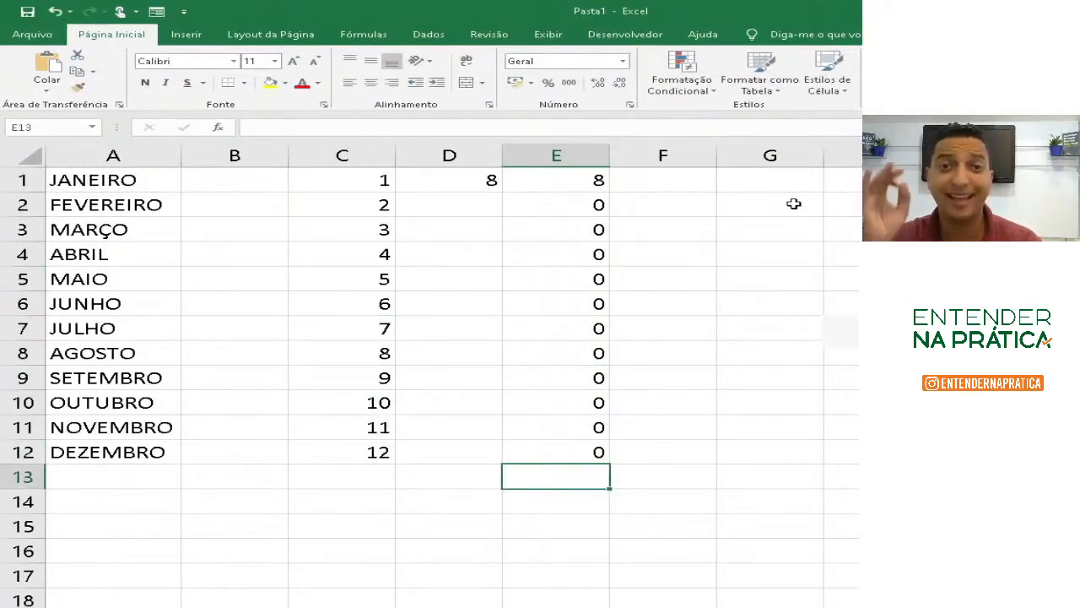
# - Return to E1 and check the cell references of the formulas from E1 down to E6
pyautogui.press('Up')
pyautogui.press('Up')
pyautogui.press('Up')
pyautogui.press('Up')
pyautogui.press('Up')
pyautogui.press('Up')
pyautogui.press('Up')
pyautogui.press('Up')
pyautogui.press('Up')
pyautogui.press('Up')
pyautogui.press('Up')
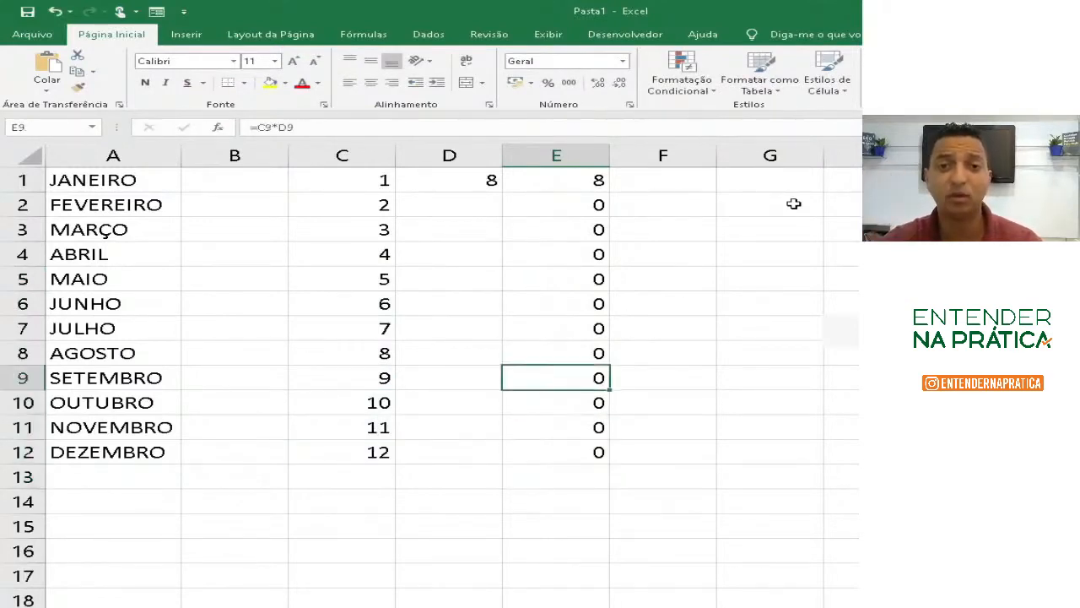
pyautogui.press('Up')
pyautogui.press('F2')
pyautogui.press('Return')
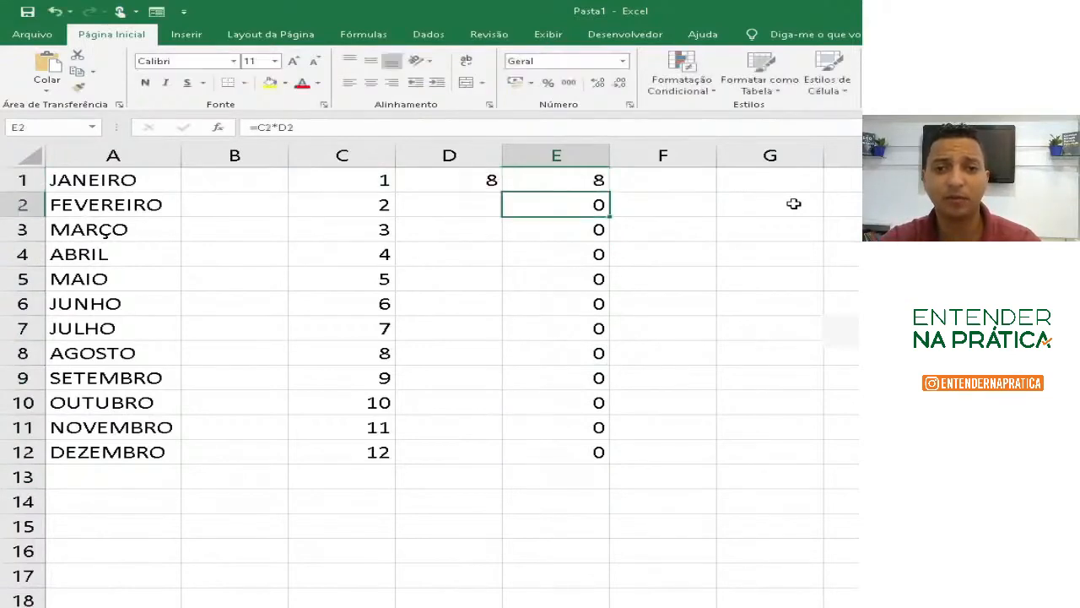
pyautogui.press('F2')
pyautogui.press('Return')
pyautogui.press('F2')
pyautogui.press('Return')
pyautogui.press('F2')
pyautogui.press('Return')
pyautogui.press('F2')
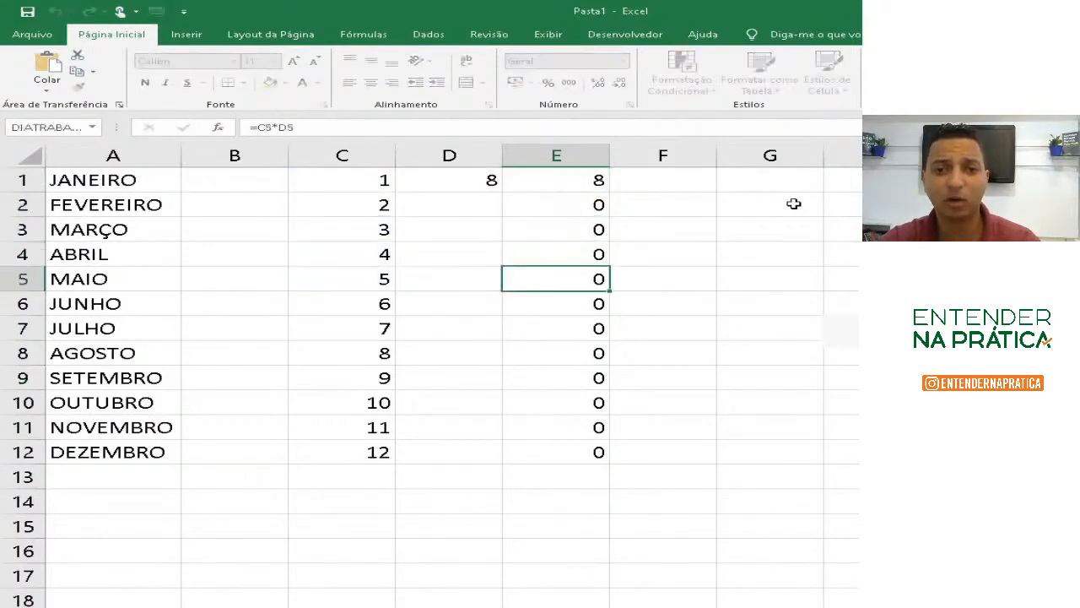
pyautogui.press('Return')
pyautogui.press('F2')
pyautogui.press('Escape')
# - Go back to E1 and review how the references shift row by row in the formulas E1 through E4
pyautogui.press('Up')
pyautogui.press('Up')
pyautogui.press('Up')
pyautogui.press('Up')
pyautogui.press('Up')
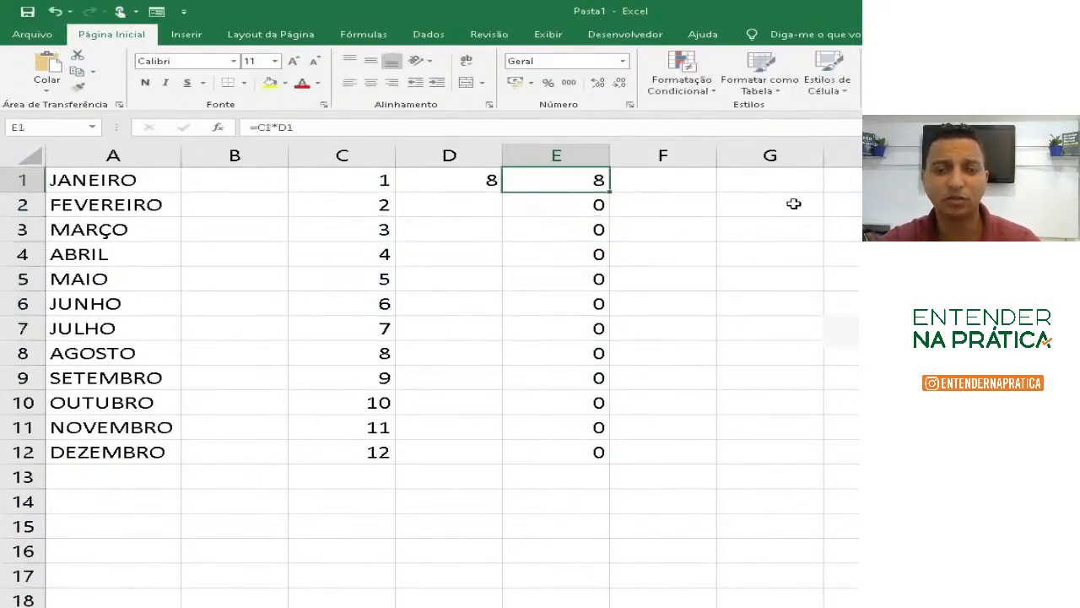
pyautogui.press('F2')
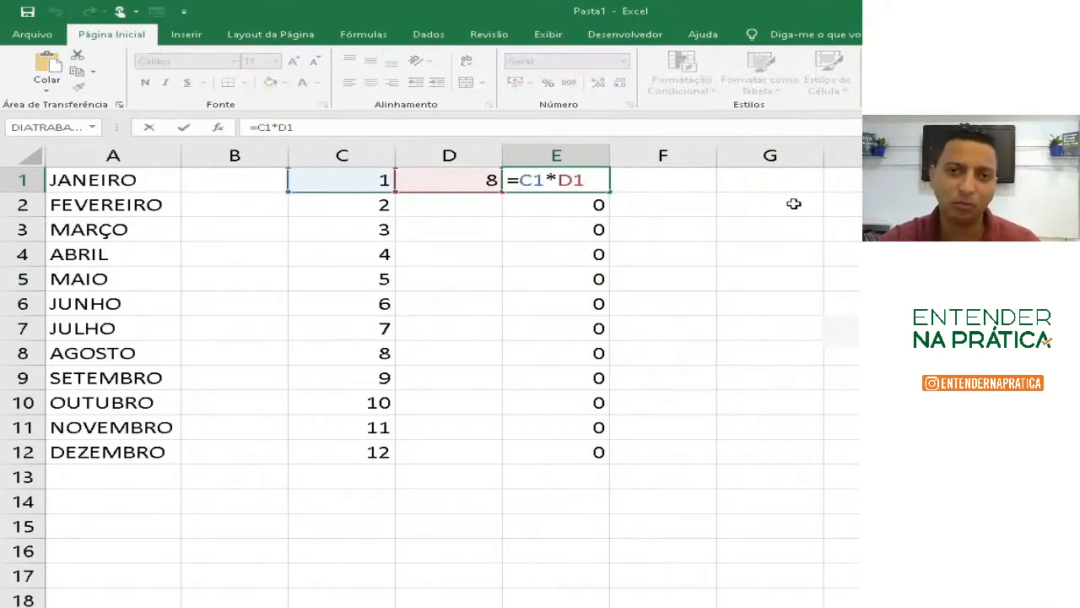
pyautogui.press('Return')
pyautogui.press('F2')
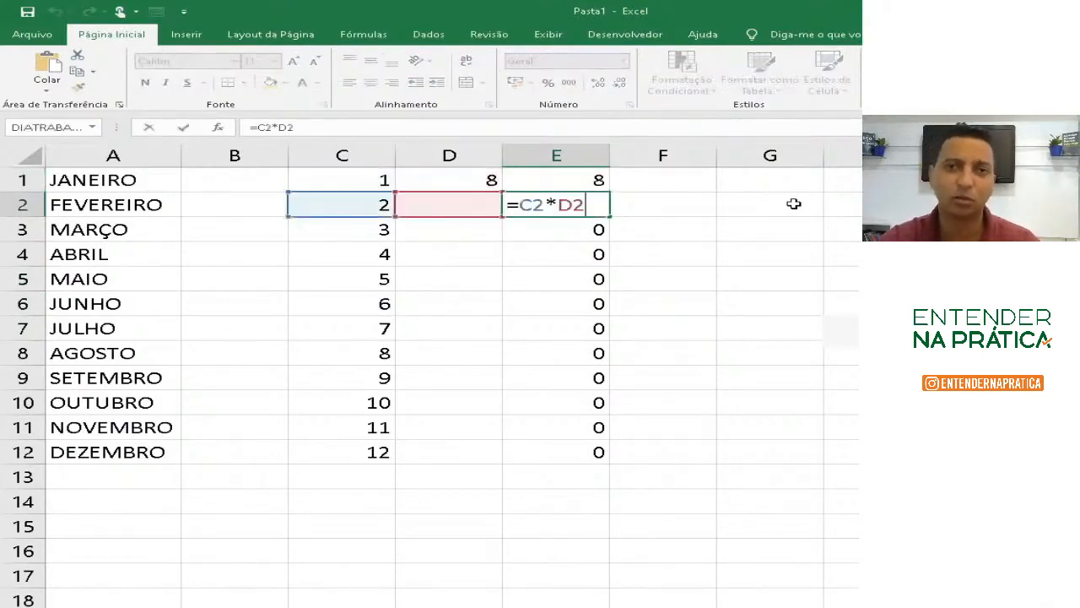
pyautogui.press('Return')
pyautogui.press('F2')
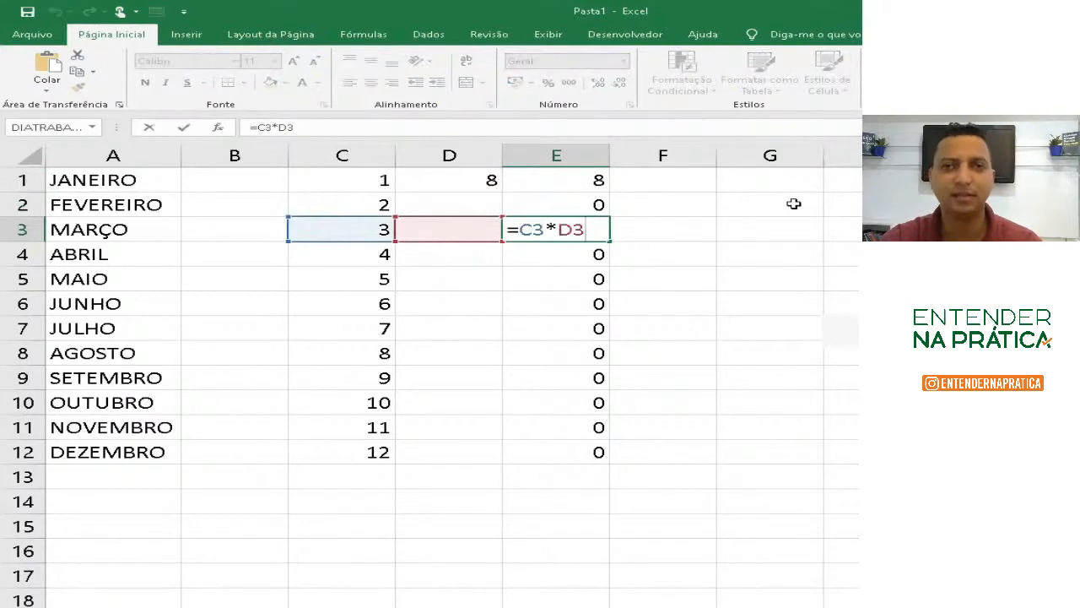
pyautogui.press('Return')
pyautogui.press('F2')
pyautogui.press('Return')
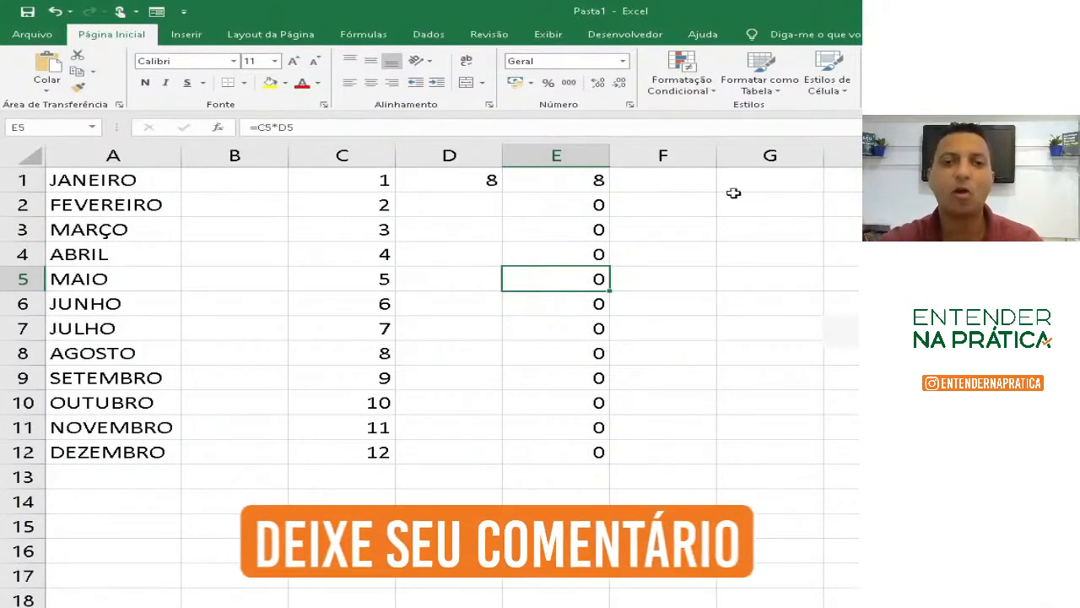
# - Replace the formula in E1 with =C1*$D$1, locking the D1 reference, and fill it down through E12
pyautogui.click(554, 179)
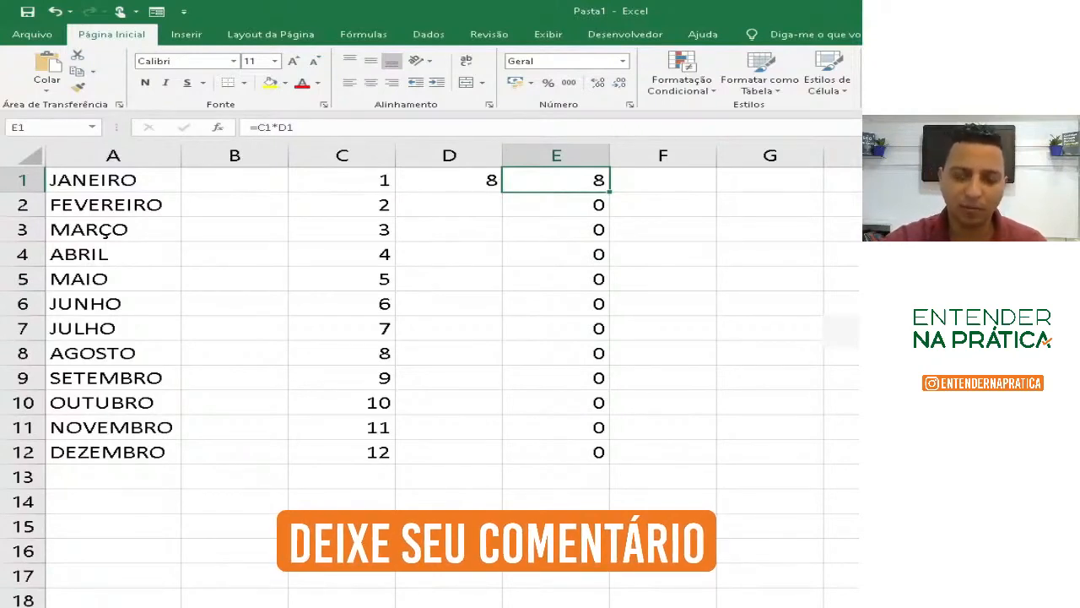
pyautogui.press('Delete')
pyautogui.write('=')
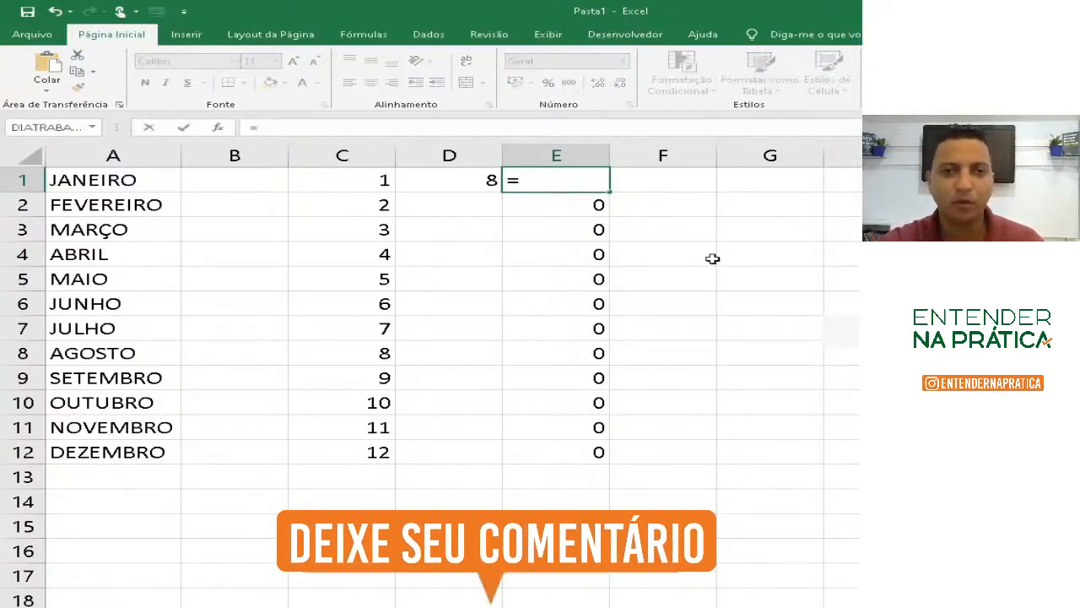
pyautogui.click(371, 180)
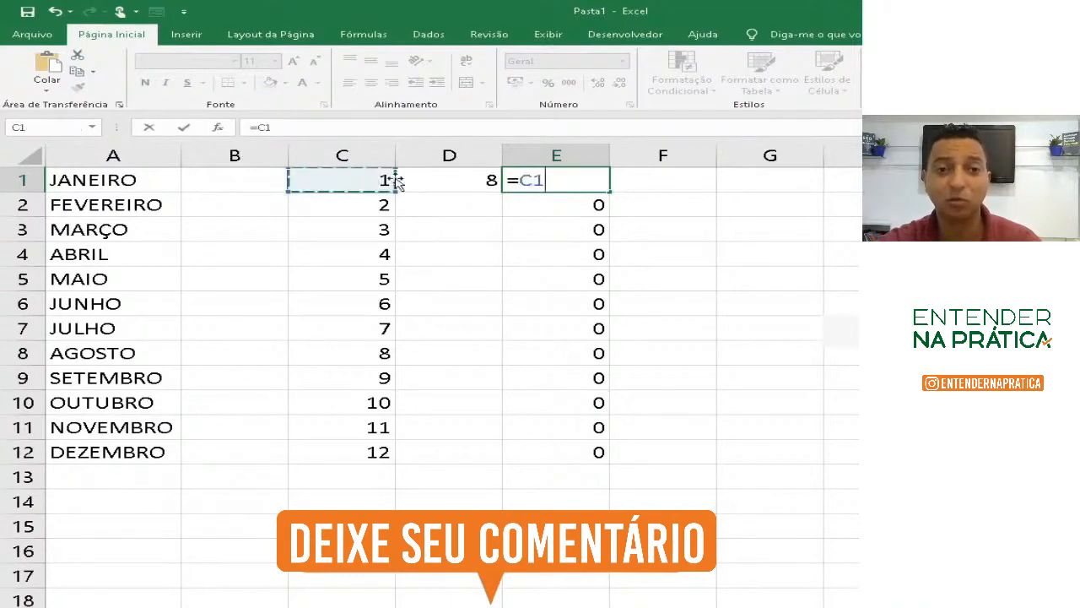
pyautogui.write('*')
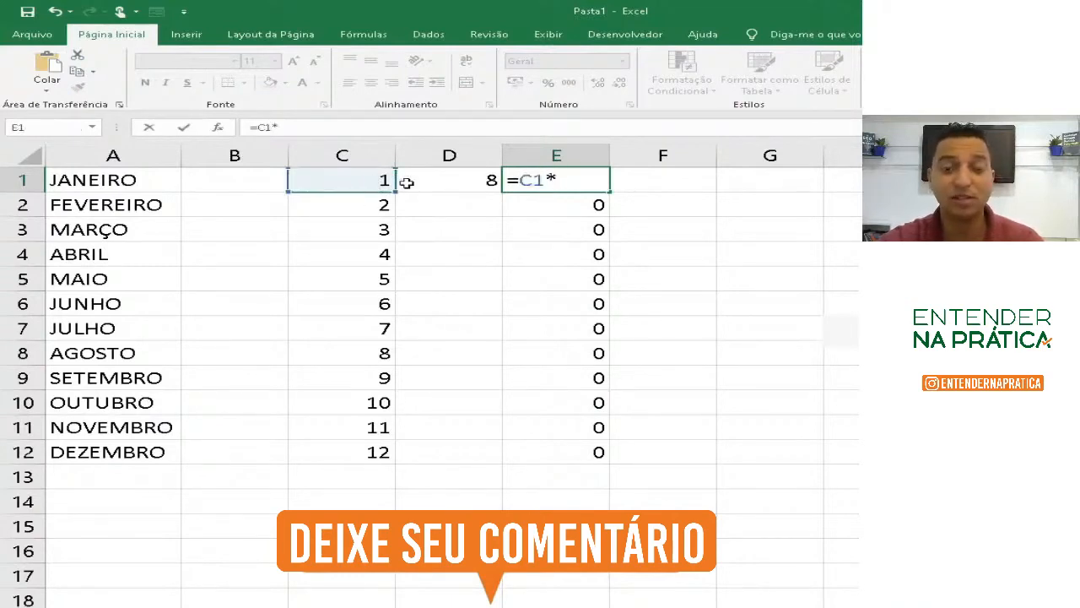
pyautogui.click(480, 179)
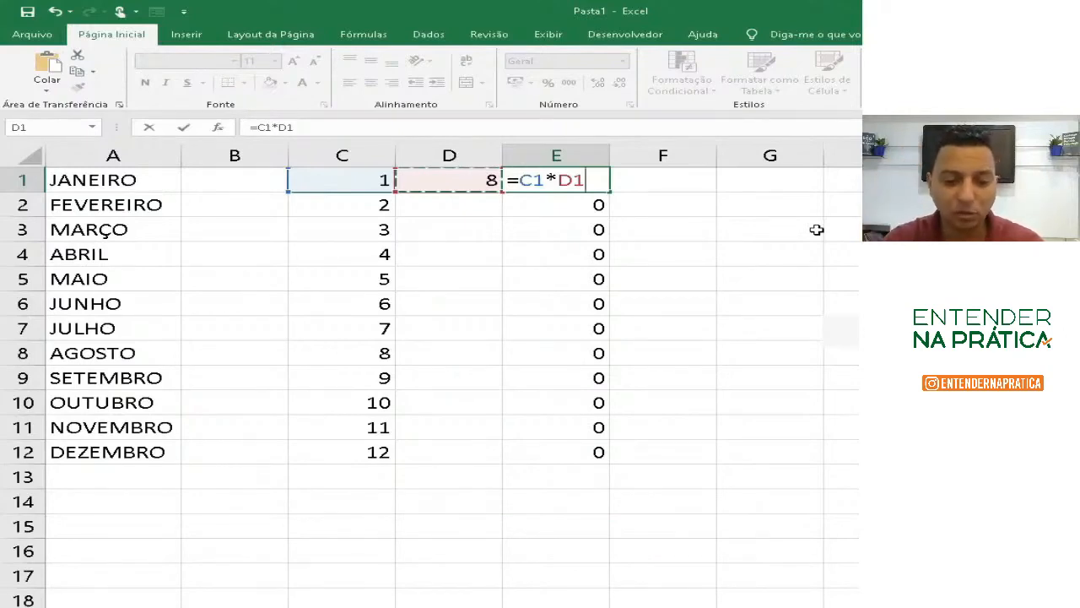
pyautogui.press('F4')
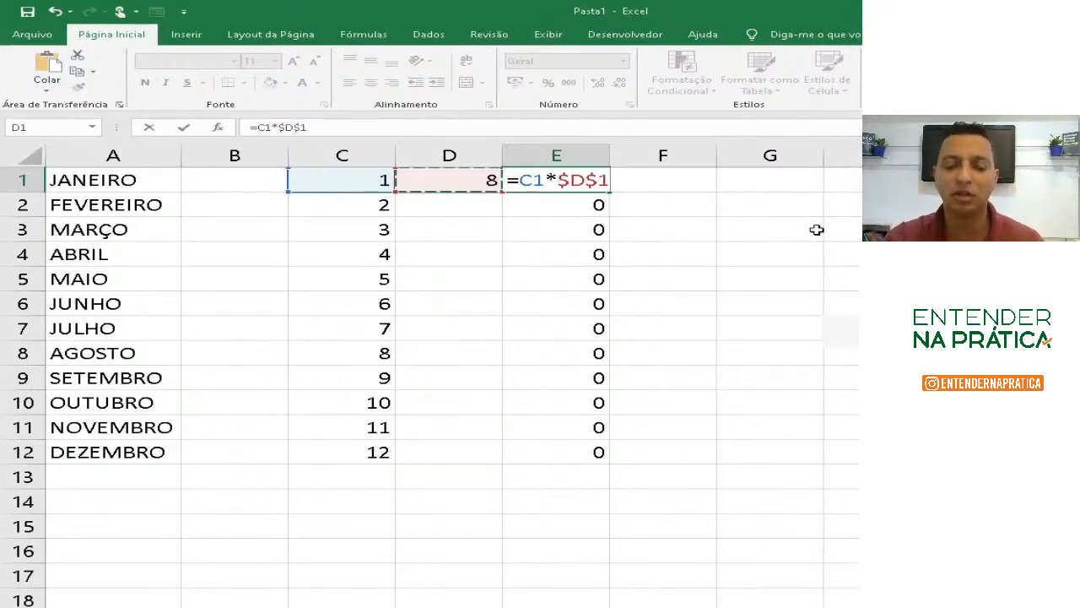
pyautogui.press('Return')
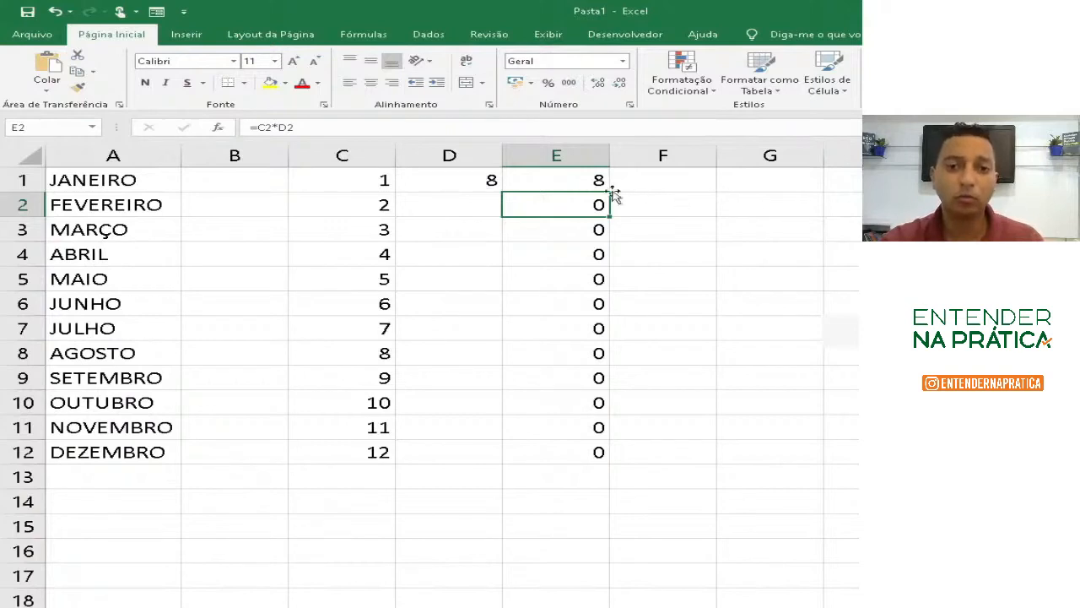
pyautogui.click(562, 179)
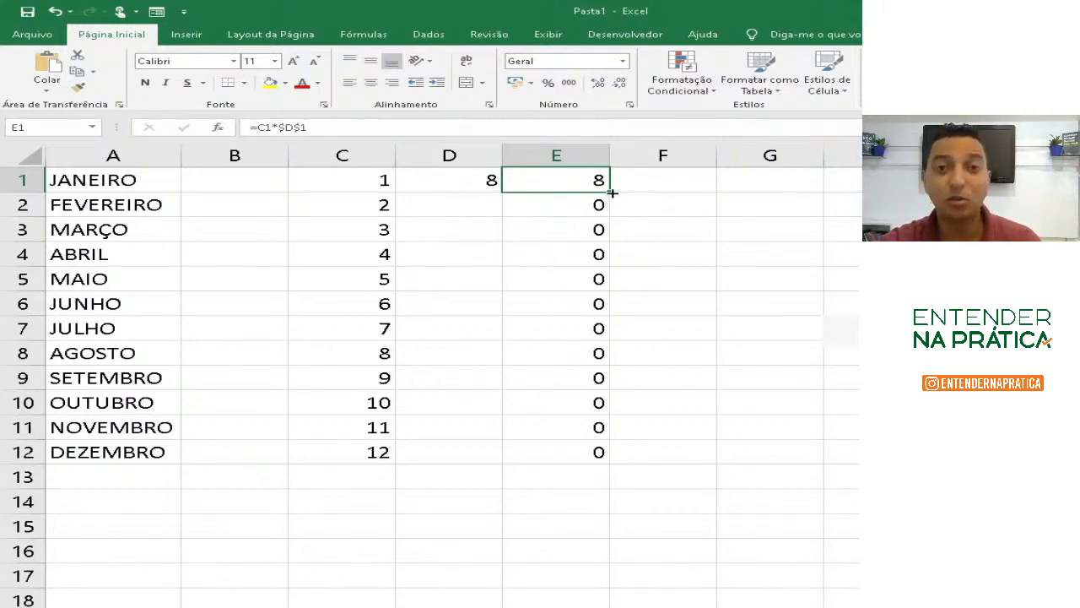
pyautogui.moveTo(612, 193); pyautogui.dragTo(616, 455)
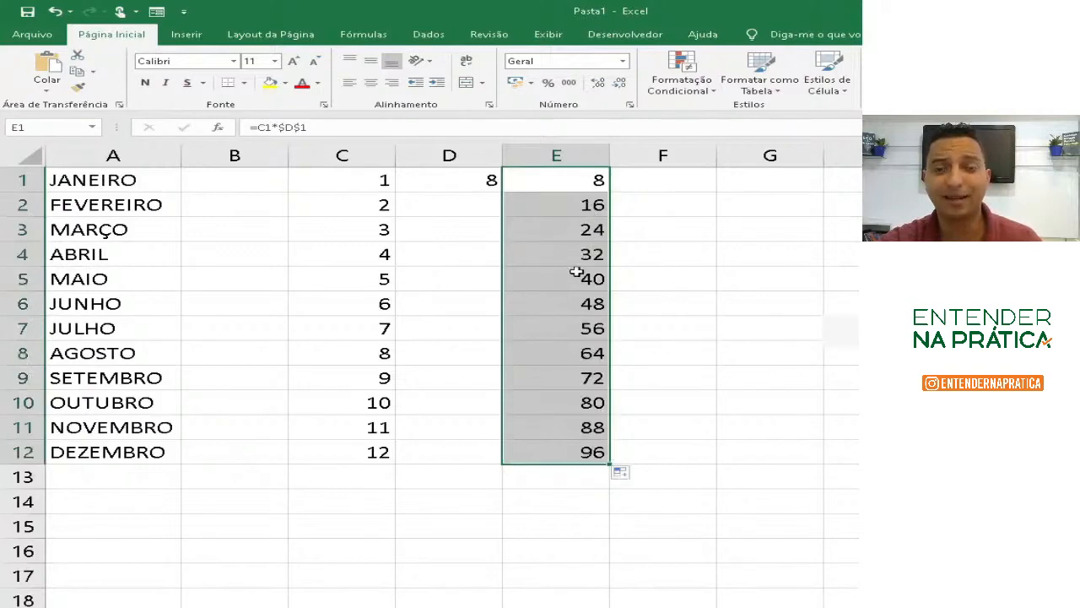
# - Inspect the formulas one by one from E1 to E12 to check which cells each one references
pyautogui.click(561, 184)
pyautogui.press('F2')
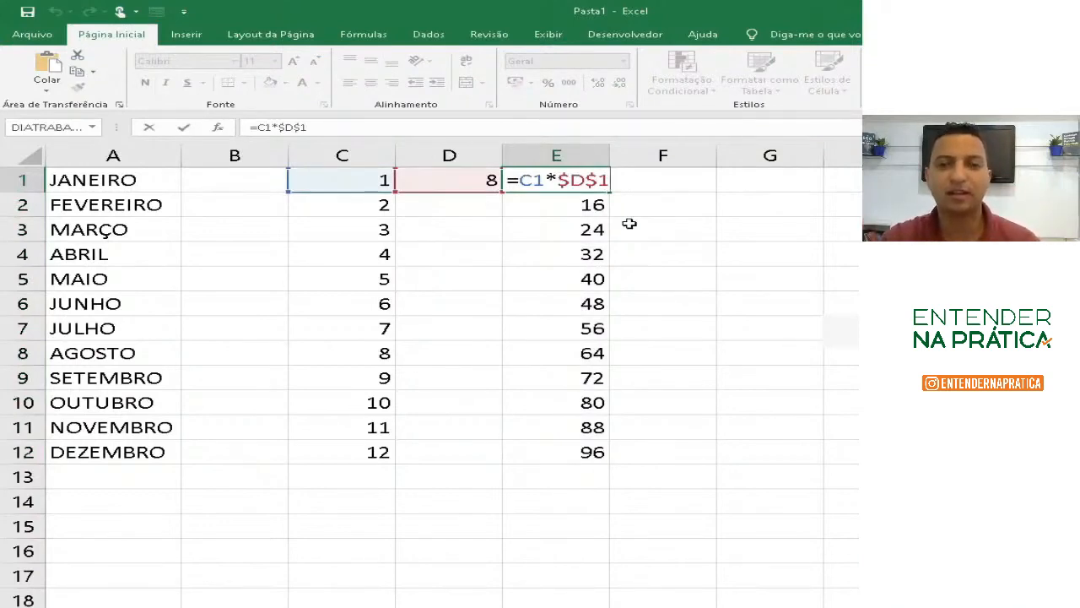
pyautogui.press('Return')
pyautogui.press('F2')
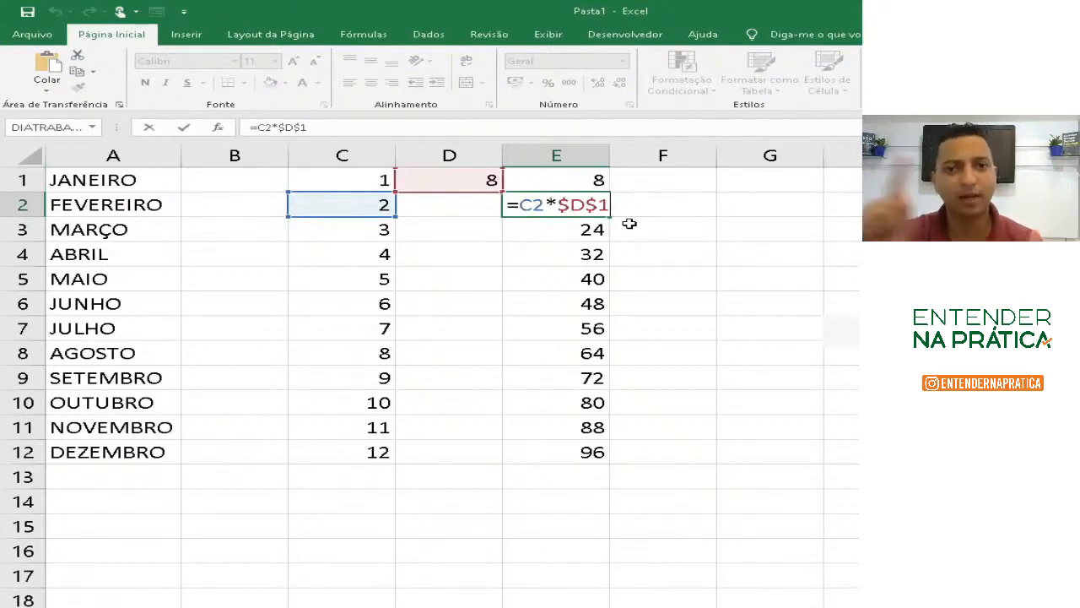
pyautogui.press('Return')
pyautogui.press('F2')
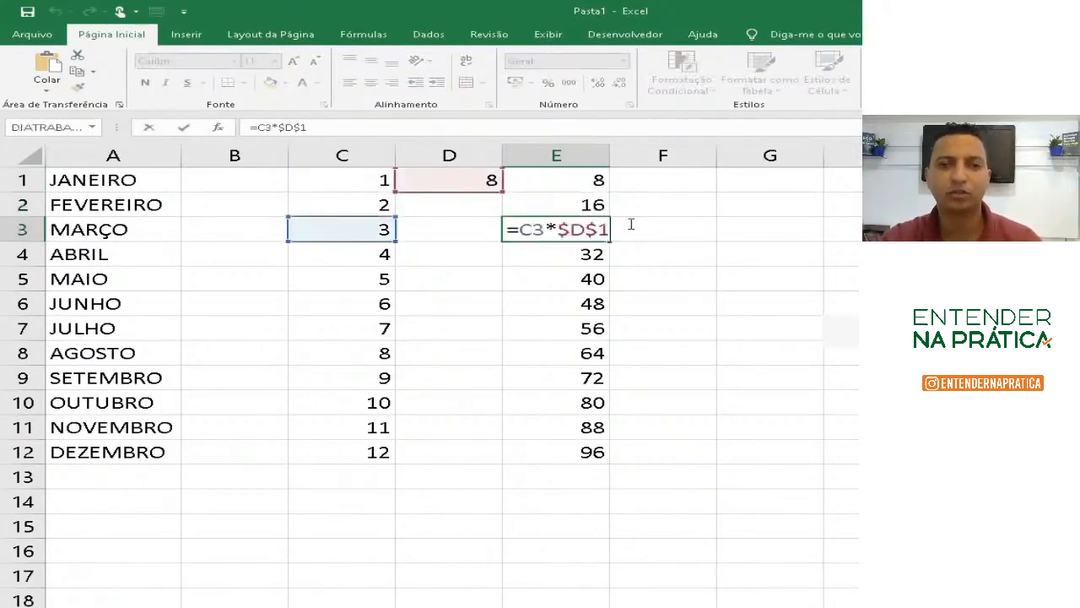
pyautogui.press('Return')
pyautogui.press('F2')
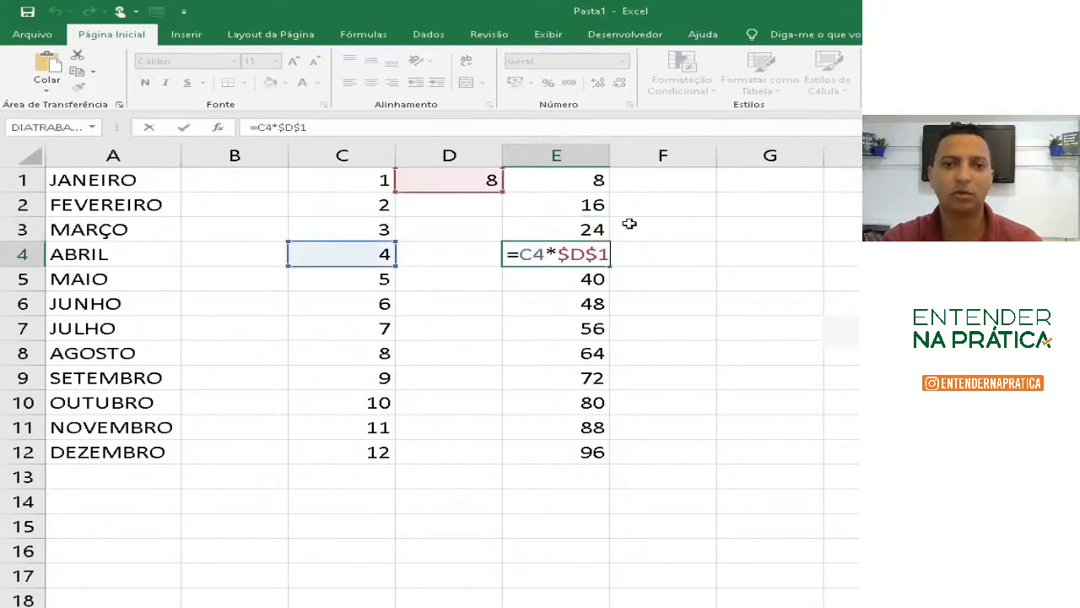
pyautogui.press('Return')
pyautogui.press('F2')
pyautogui.press('Return')
pyautogui.press('F2')
pyautogui.press('Return')
pyautogui.press('F2')
pyautogui.press('Return')
pyautogui.press('F2')
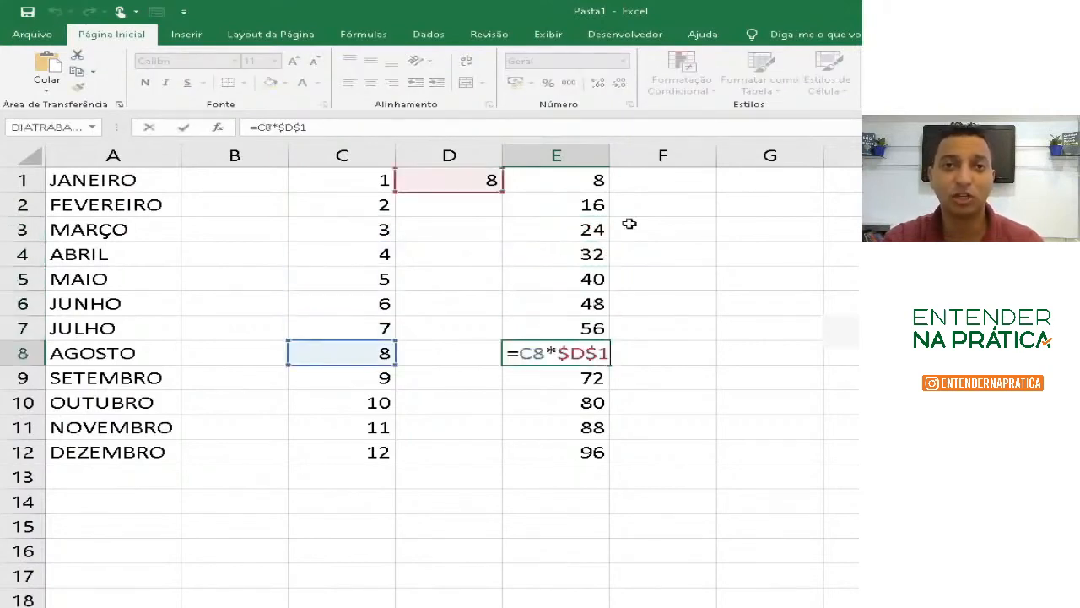
pyautogui.press('Return')
pyautogui.press('F2')
pyautogui.press('Return')
pyautogui.press('F2')
pyautogui.press('Return')
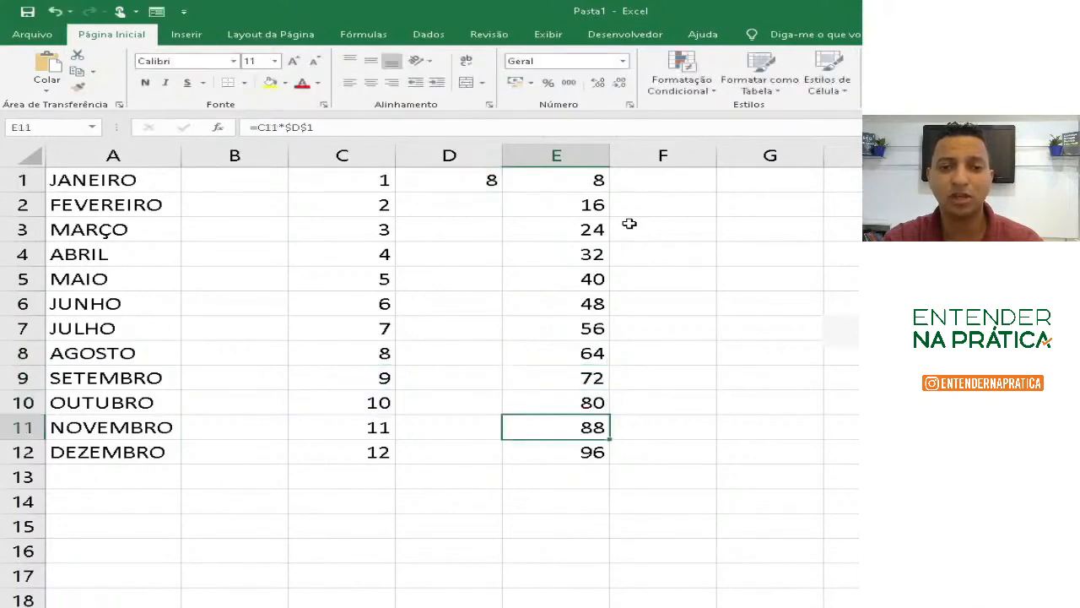
pyautogui.press('F2')
pyautogui.press('Return')
pyautogui.press('F2')
pyautogui.press('Return')
# - Go back up column E from the last row, reviewing the references in the filled formulas
pyautogui.press('Up')
pyautogui.press('Up')
pyautogui.press('Up')
pyautogui.press('Up')
pyautogui.press('Up')
pyautogui.press('Up')
pyautogui.press('Up')
pyautogui.press('Up')
pyautogui.press('Up')
pyautogui.press('Up')
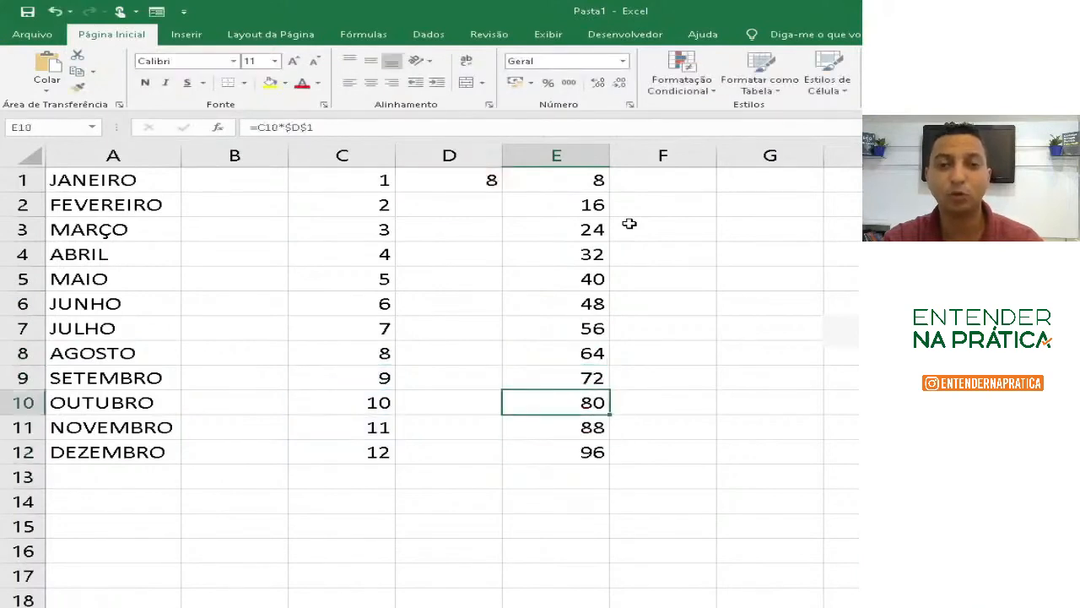